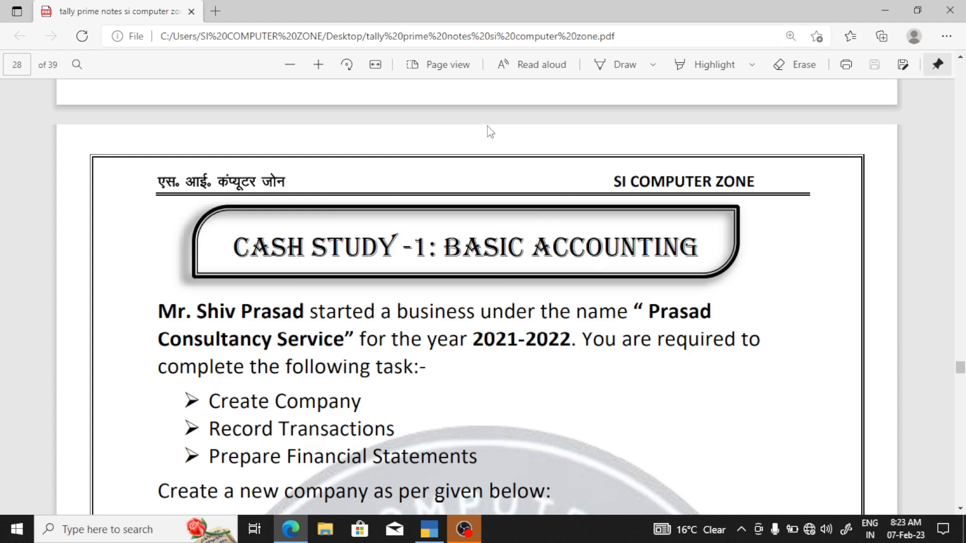
Set the pen ink to red, then underline and circle the BASIC ACCOUNTING title
left_click(652, 65)
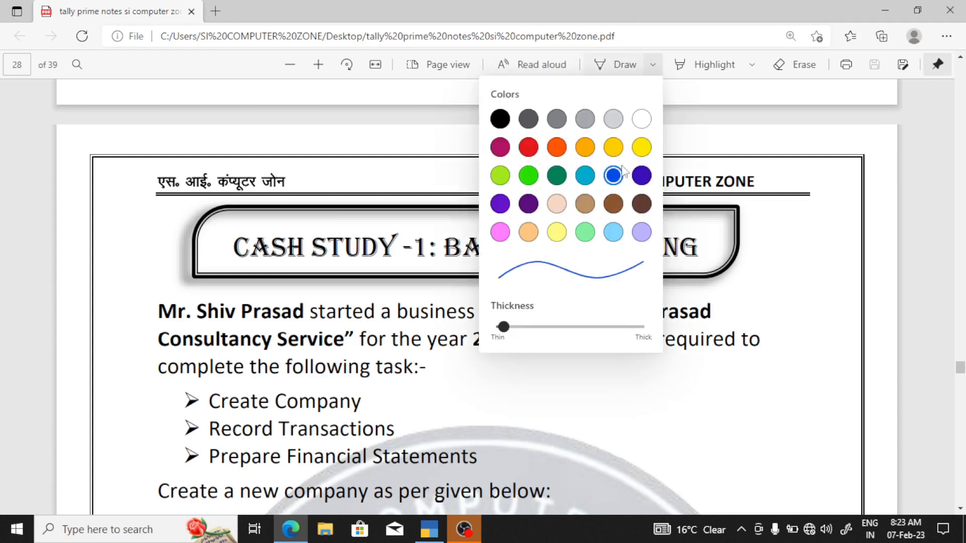
left_click(528, 146)
left_click(626, 366)
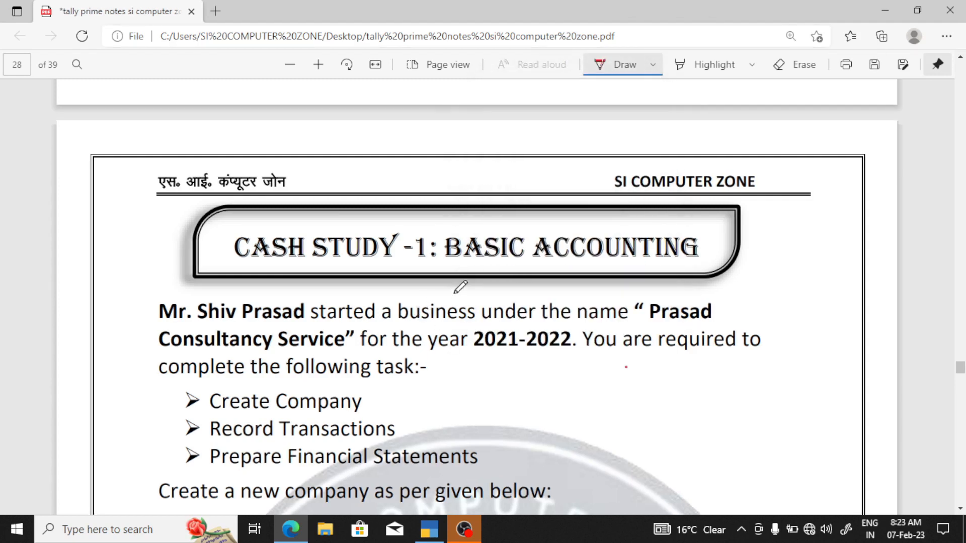
left_click_drag(442, 257, 555, 271)
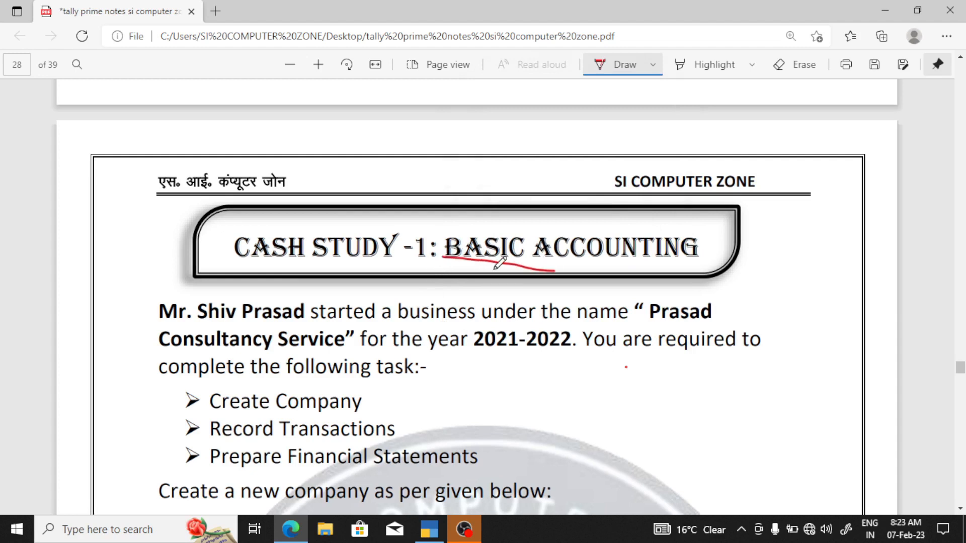
mouse_move(496, 268)
left_mouse_down()
mouse_move(650, 275)
mouse_move(748, 254)
mouse_move(669, 215)
mouse_move(302, 222)
mouse_move(225, 235)
mouse_move(231, 256)
mouse_move(356, 274)
mouse_move(466, 269)
left_mouse_up()
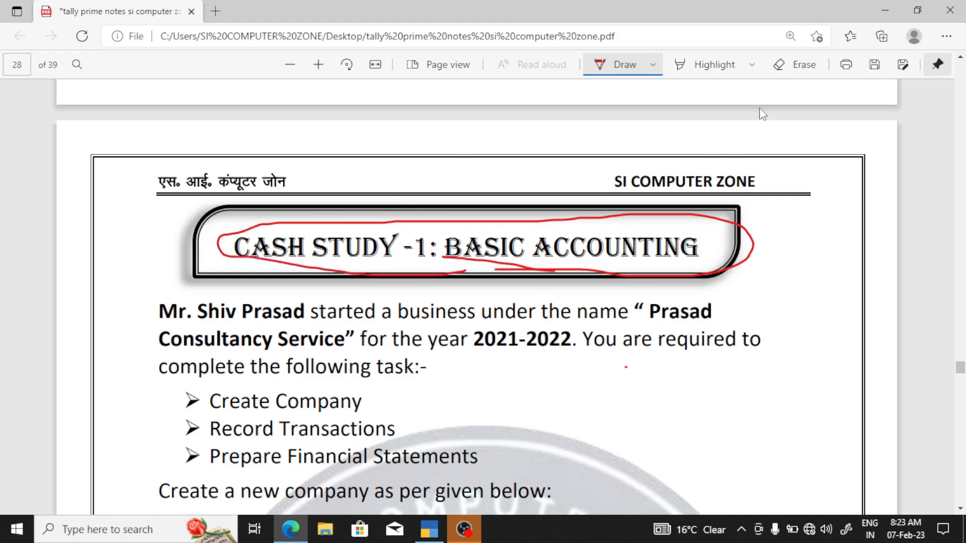
Erase the red circle and underline from the case study title
left_click(795, 65)
left_click(622, 217)
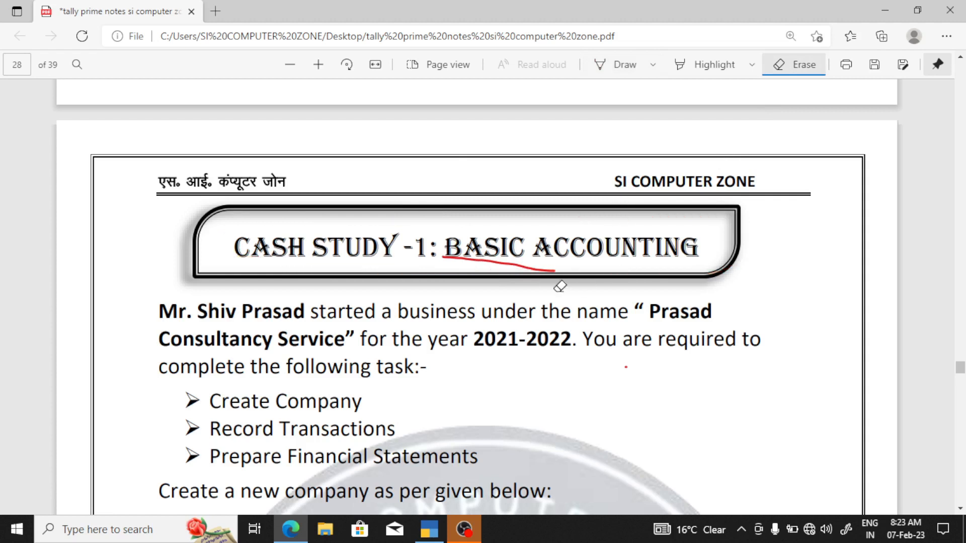
left_click_drag(560, 287, 530, 247)
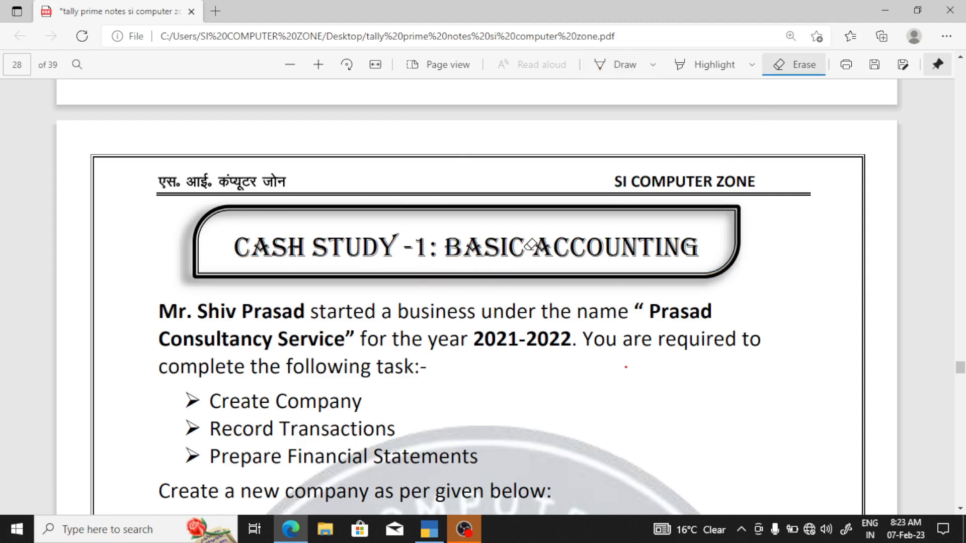
left_click(626, 71)
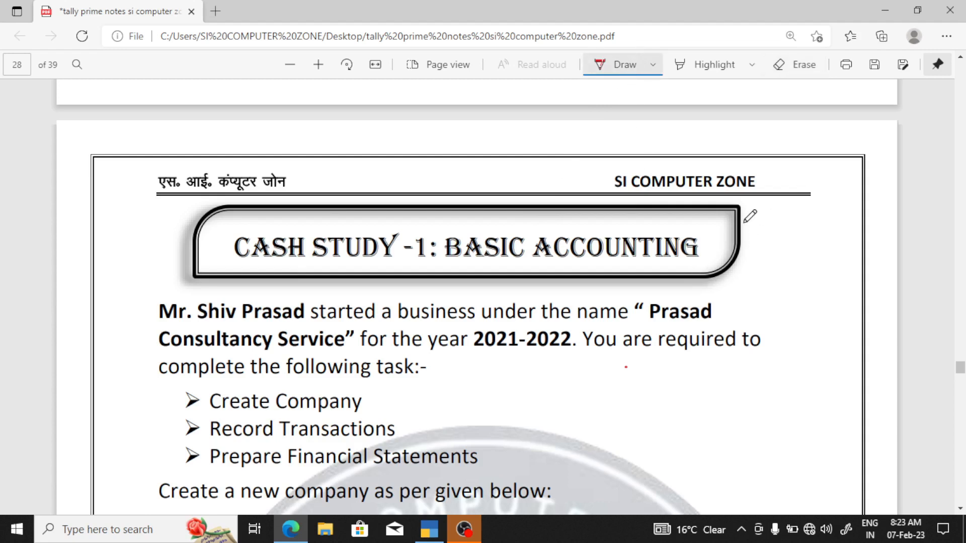
mouse_move(695, 225)
left_mouse_down()
mouse_move(768, 224)
mouse_move(755, 262)
left_mouse_up()
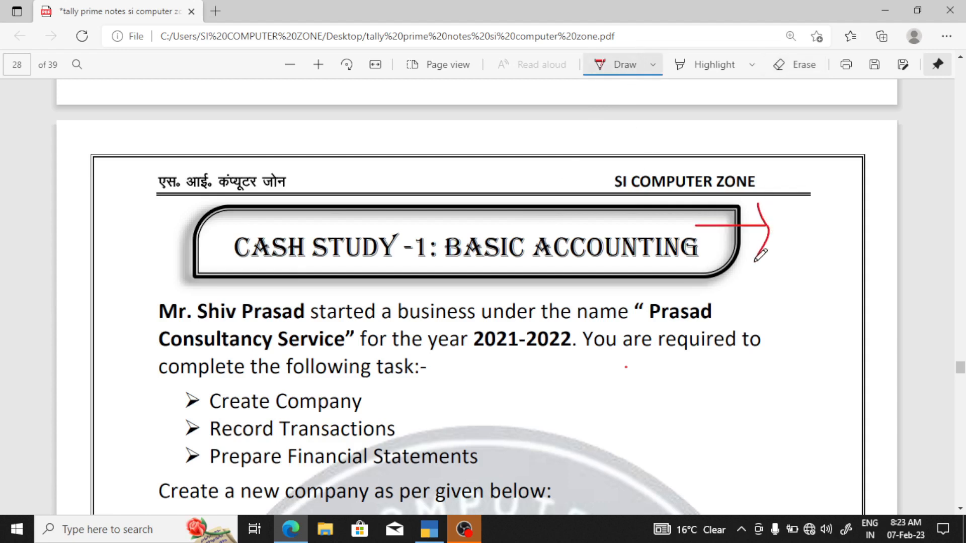
left_click_drag(526, 272, 683, 263)
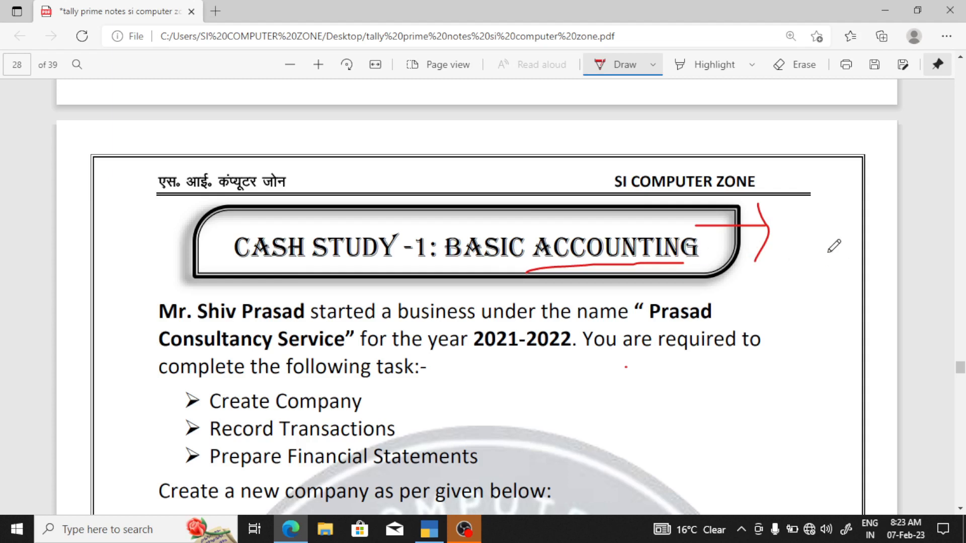
mouse_move(808, 250)
left_mouse_down()
mouse_move(824, 236)
mouse_move(857, 277)
mouse_move(805, 263)
mouse_move(829, 261)
mouse_move(831, 291)
mouse_move(851, 289)
left_mouse_up()
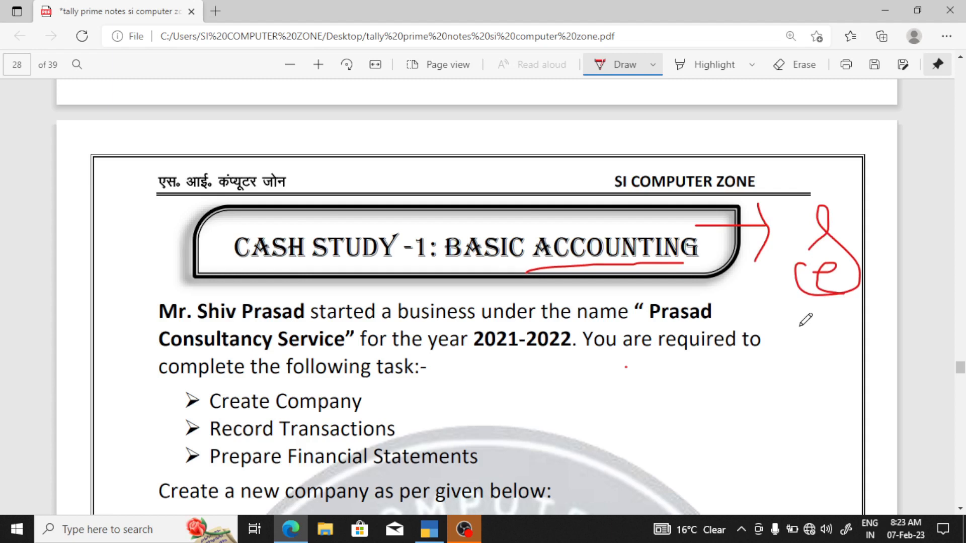
left_click_drag(791, 317, 849, 303)
left_click_drag(805, 331, 847, 309)
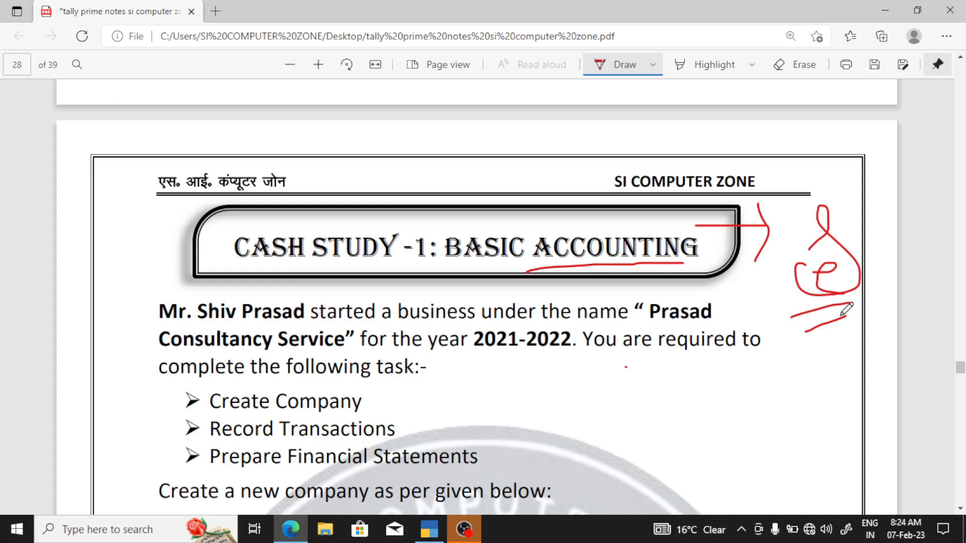
left_click(794, 65)
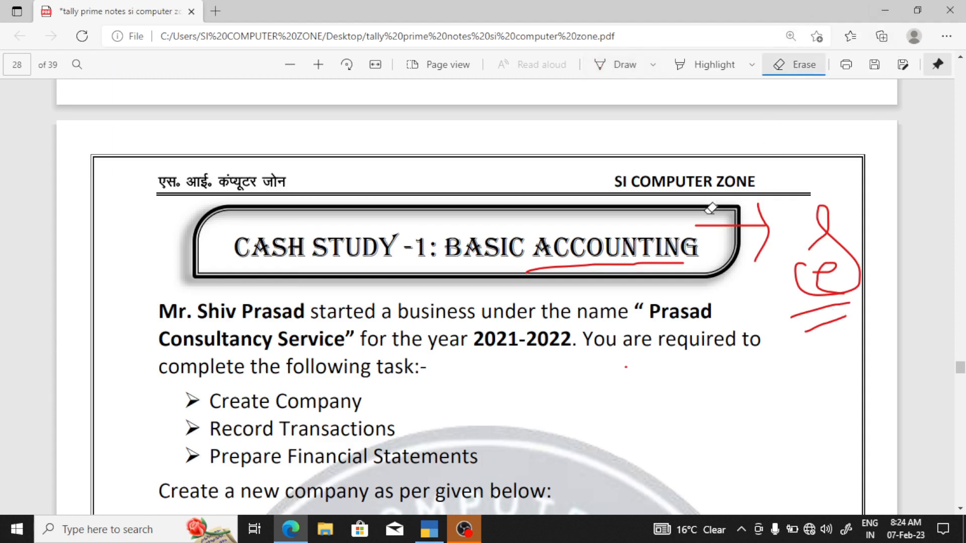
mouse_move(711, 208)
left_mouse_down()
mouse_move(823, 237)
mouse_move(829, 341)
left_mouse_up()
left_click(636, 268)
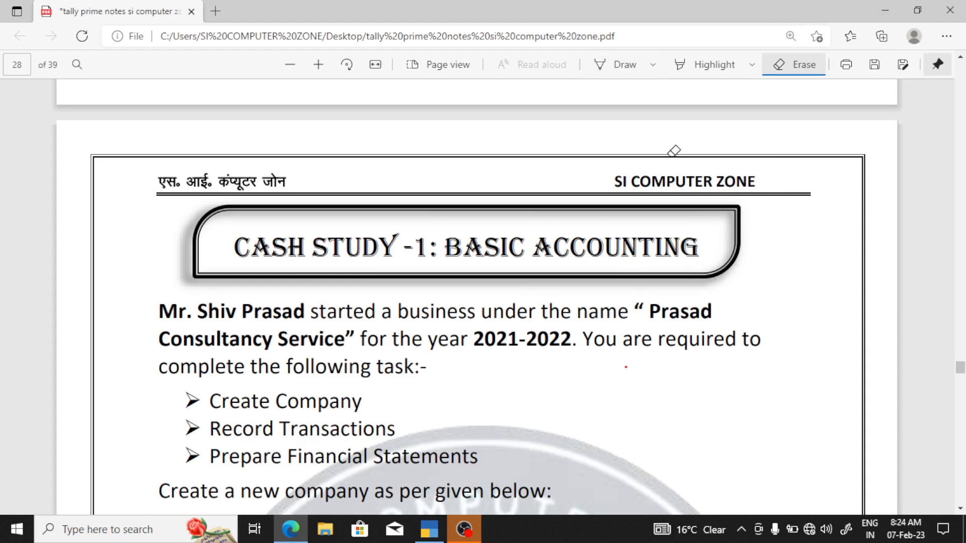
Underline in red the intro's opening words, 'Consultancy Service', the year 2021-2022 and the task request
left_click(623, 70)
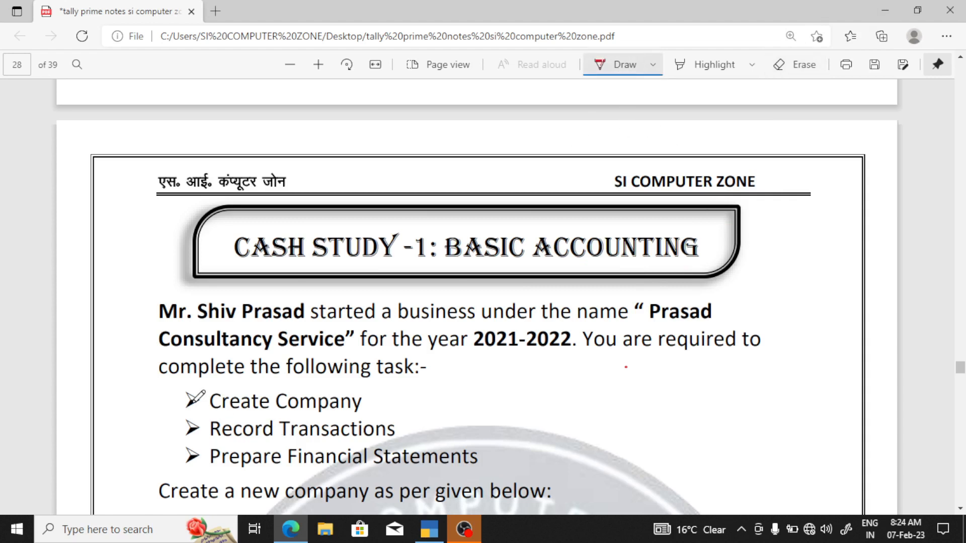
left_click_drag(186, 326, 665, 325)
left_click_drag(304, 348, 347, 343)
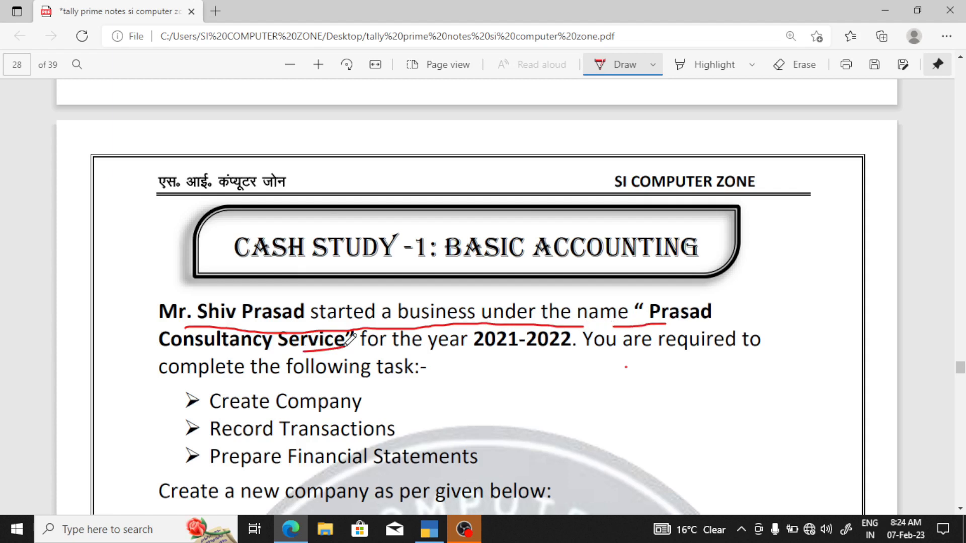
left_click_drag(408, 347, 734, 360)
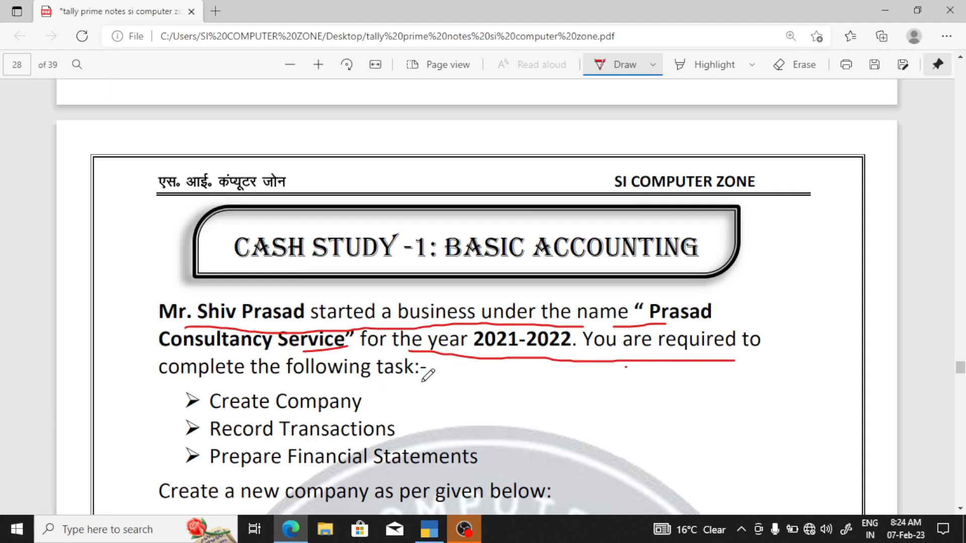
left_click_drag(422, 383, 563, 356)
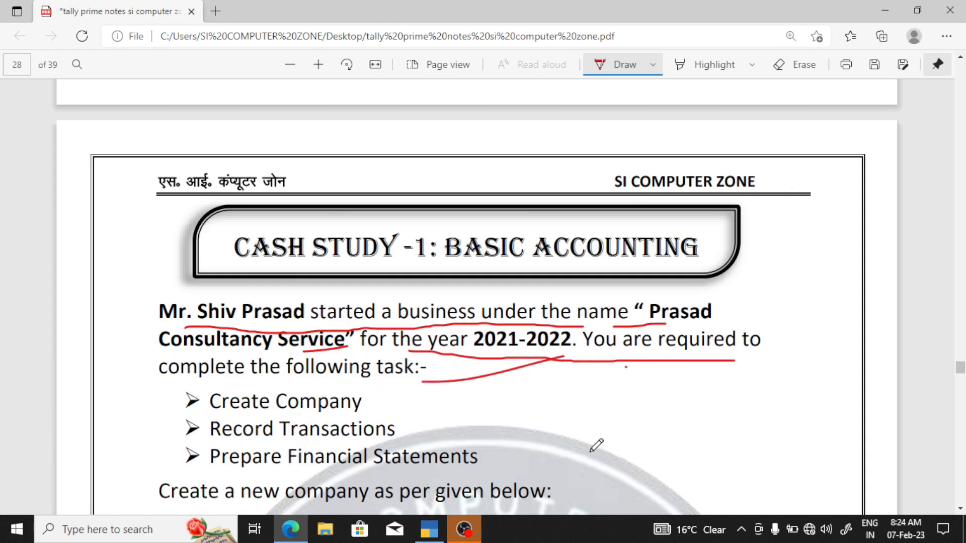
scroll(596, 446, "down", 9)
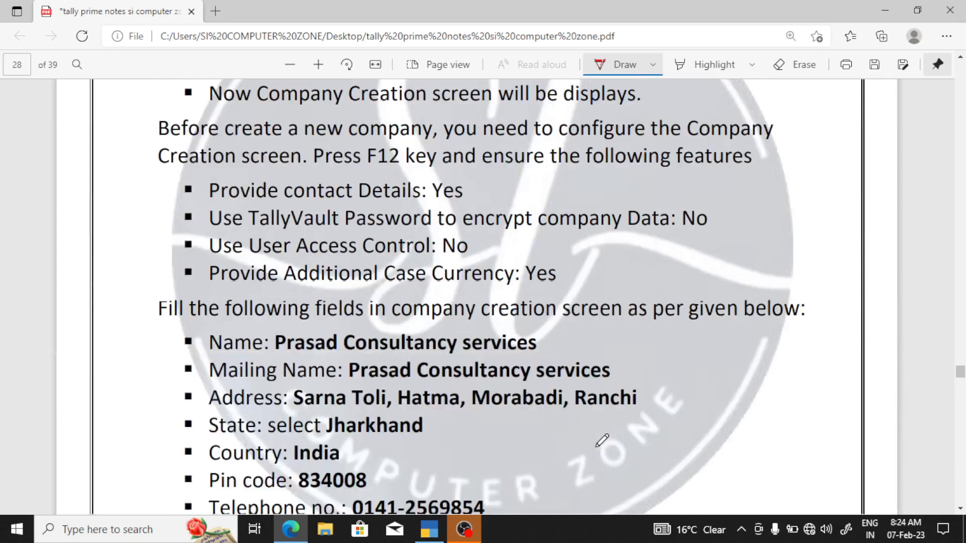
scroll(602, 441, "up", 2)
scroll(603, 441, "up", 4)
scroll(603, 440, "up", 1)
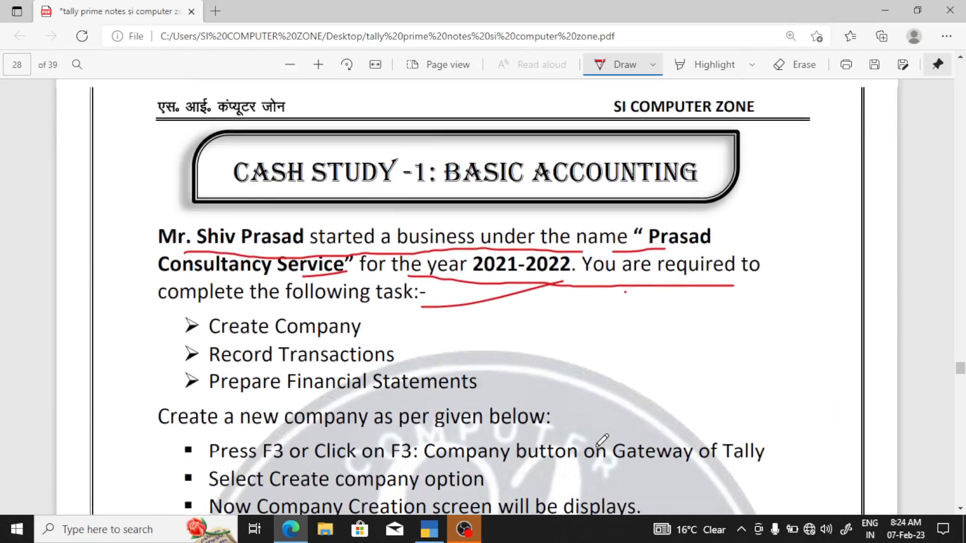
scroll(602, 440, "down", 1)
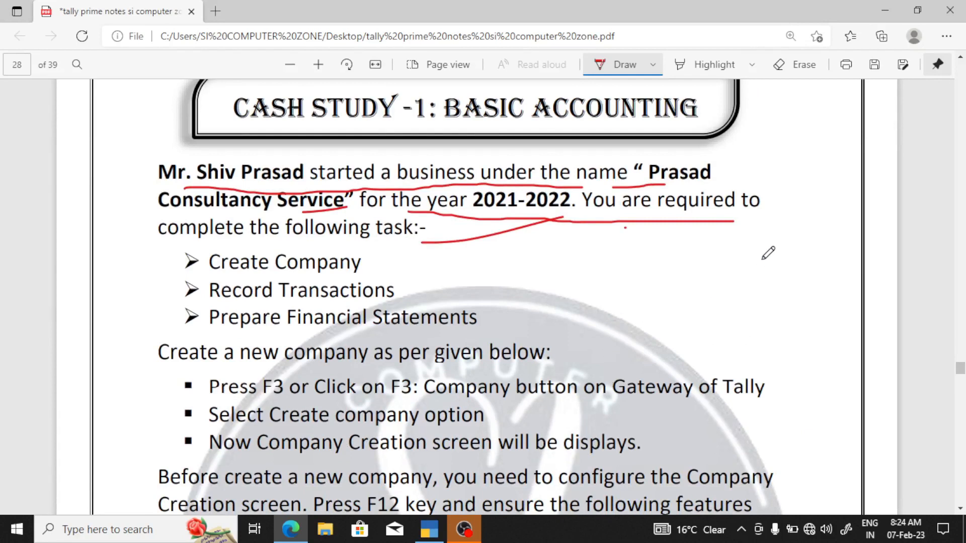
Add a red check mark, circle the owner's name and re-underline 2021-2022
mouse_move(763, 260)
left_mouse_down()
mouse_move(758, 301)
mouse_move(790, 287)
mouse_move(823, 240)
left_mouse_up()
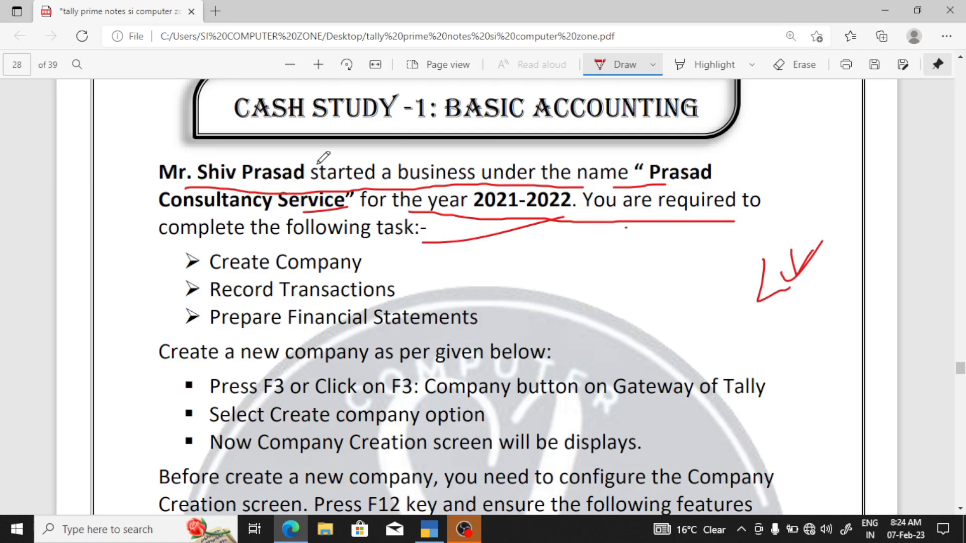
mouse_move(320, 159)
left_mouse_down()
mouse_move(272, 139)
mouse_move(147, 143)
mouse_move(181, 180)
mouse_move(318, 191)
mouse_move(327, 171)
left_mouse_up()
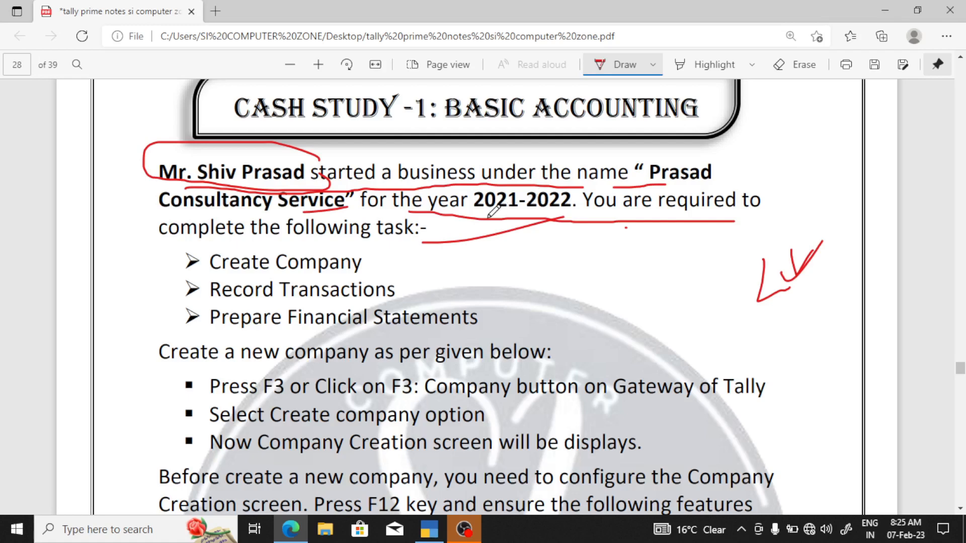
left_click_drag(487, 218, 574, 212)
Underline Create Company and Record Transactions, add a question mark, and switch to TallyPrime
left_click_drag(387, 263, 481, 253)
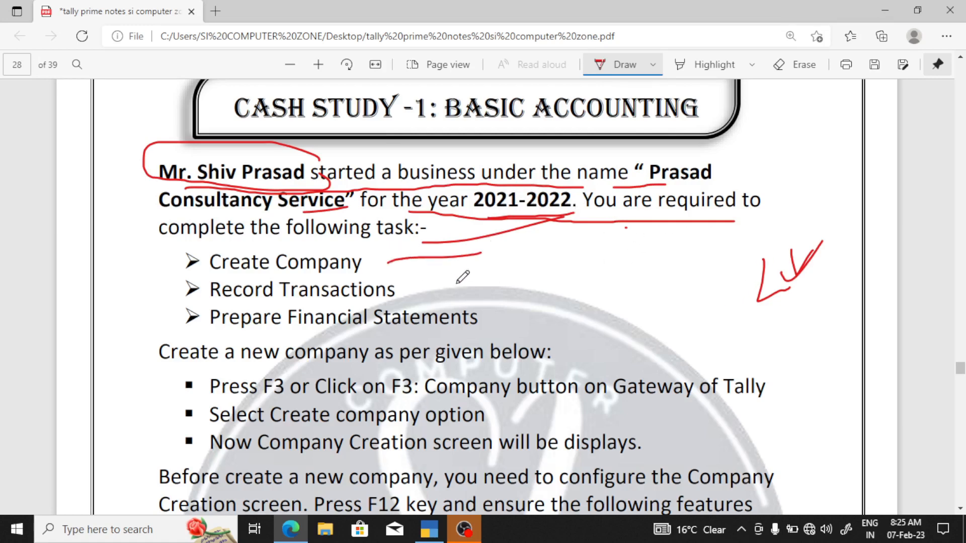
mouse_move(422, 293)
left_mouse_down()
mouse_move(505, 291)
mouse_move(598, 321)
left_mouse_up()
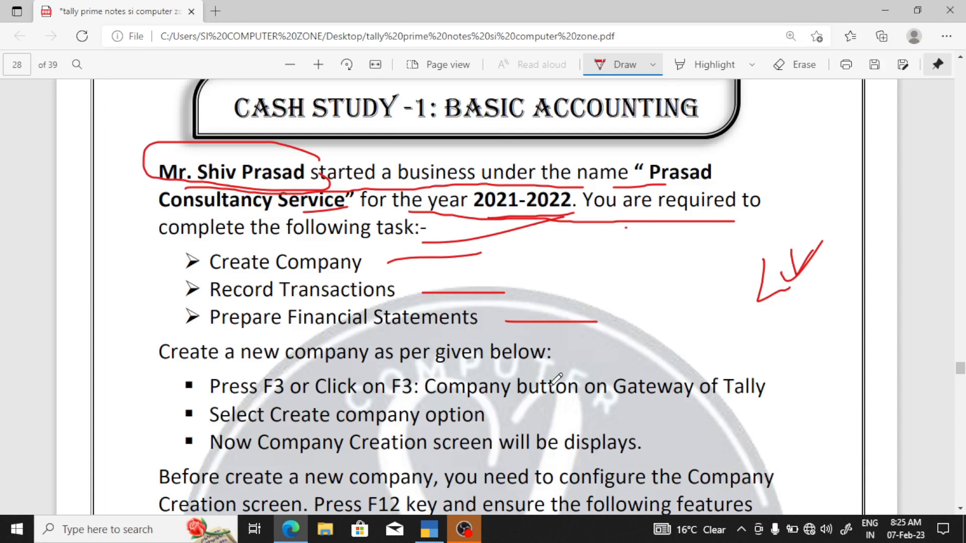
left_click_drag(698, 293, 720, 373)
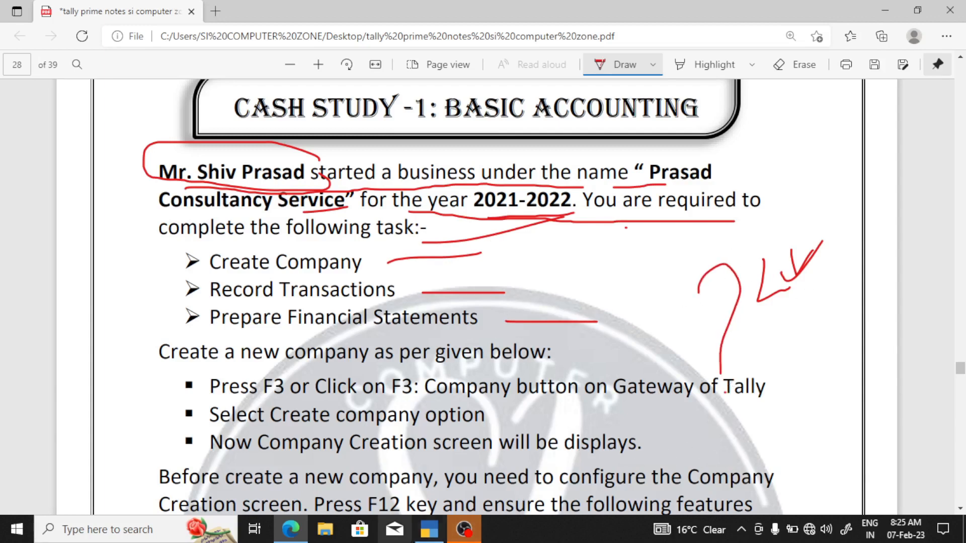
left_click(425, 532)
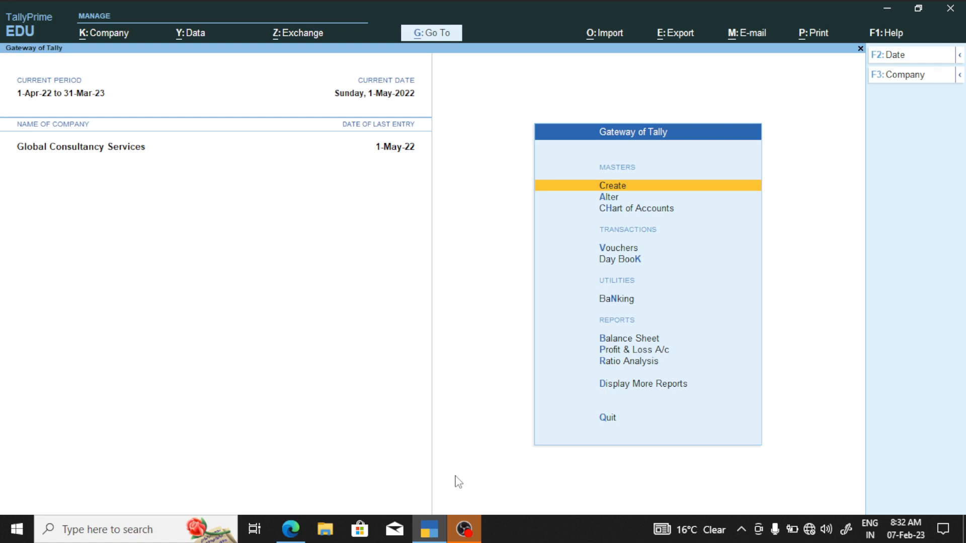
Start a new company through the Company menu's Create option
key("ctrl")
left_click(110, 40)
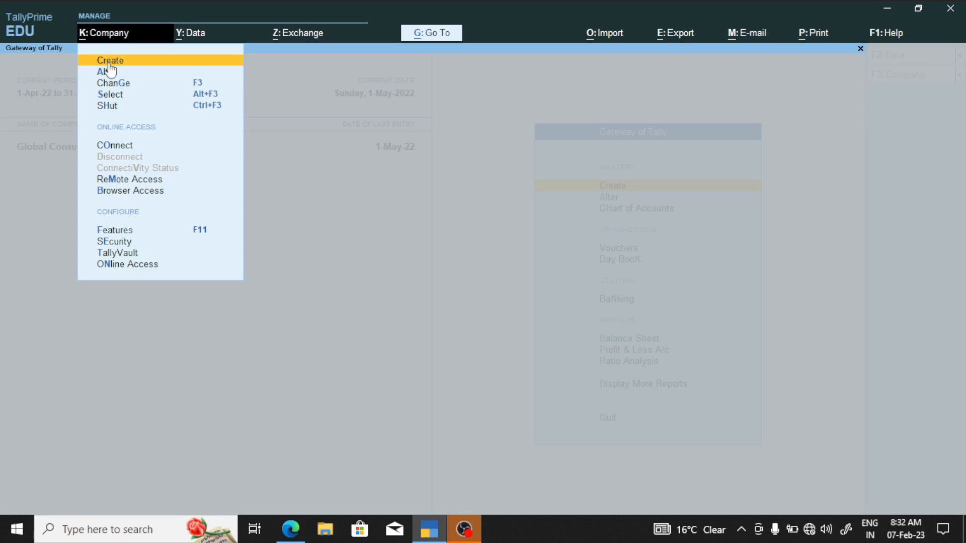
left_click(110, 59)
left_click(111, 60)
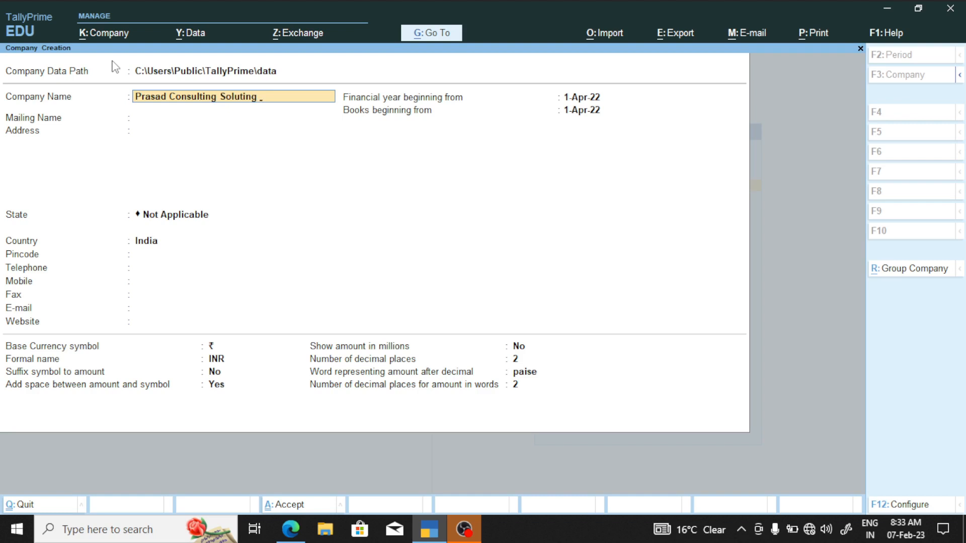
key("Return")
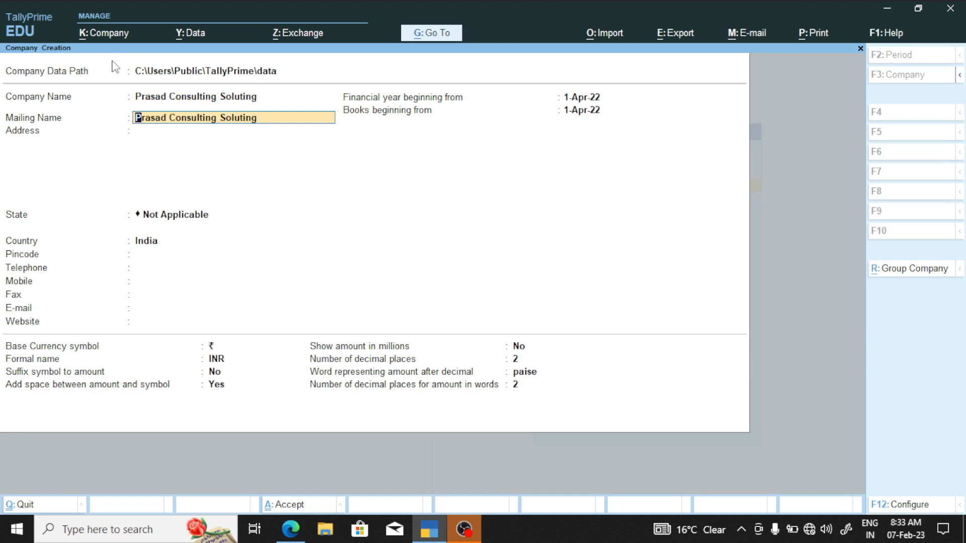
key("Return")
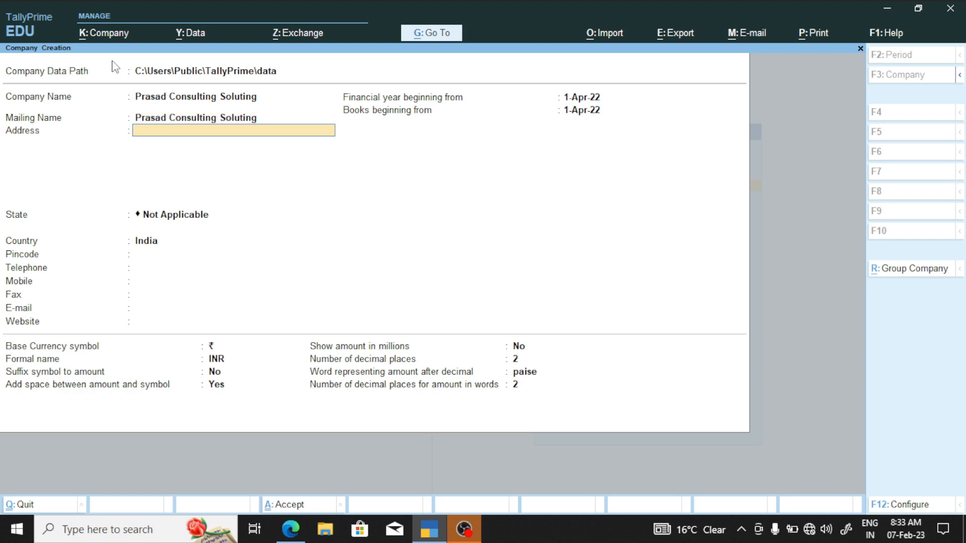
key("Return")
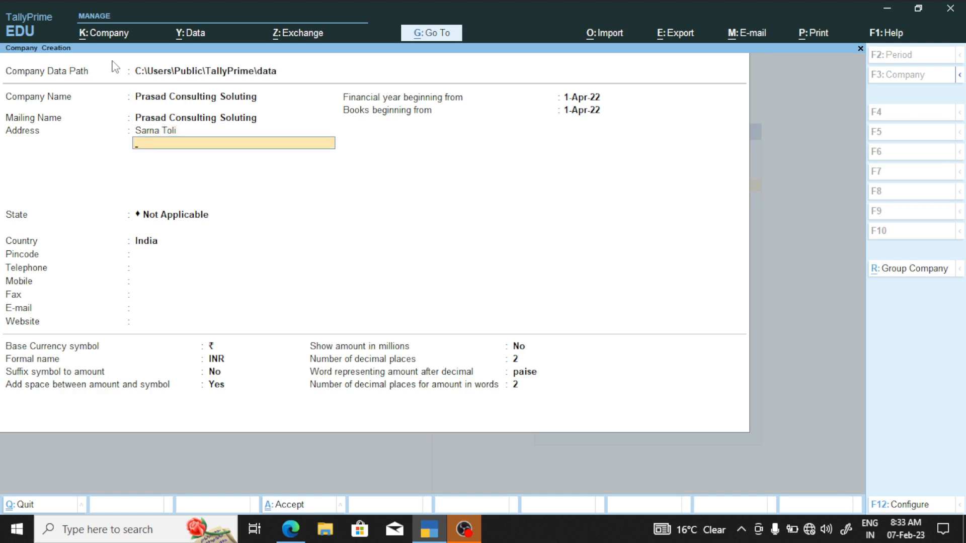
key("Return")
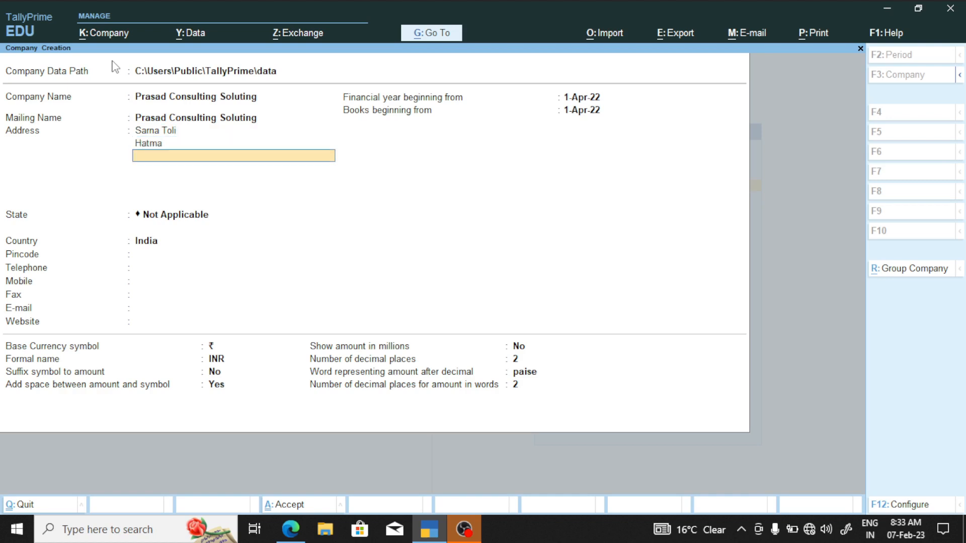
key("Return")
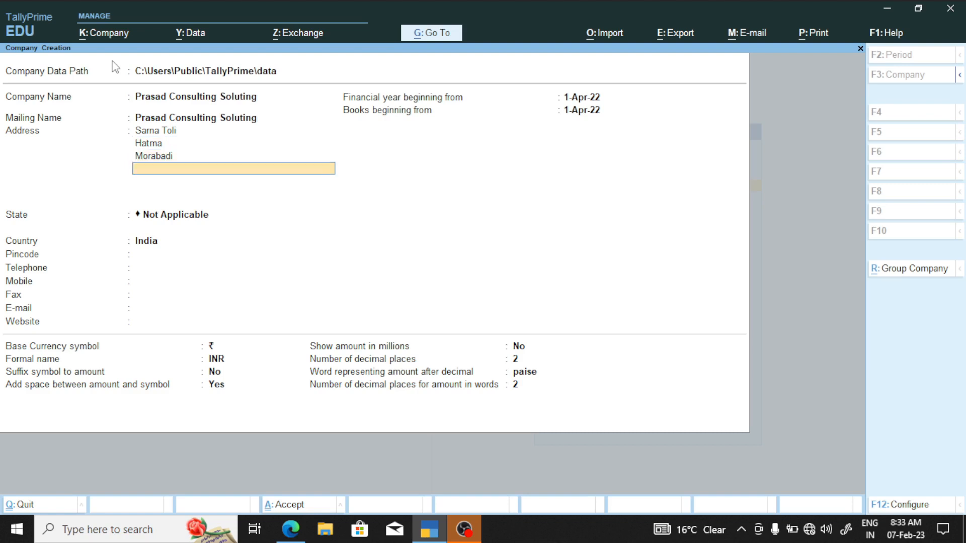
key("Return")
key("Return")
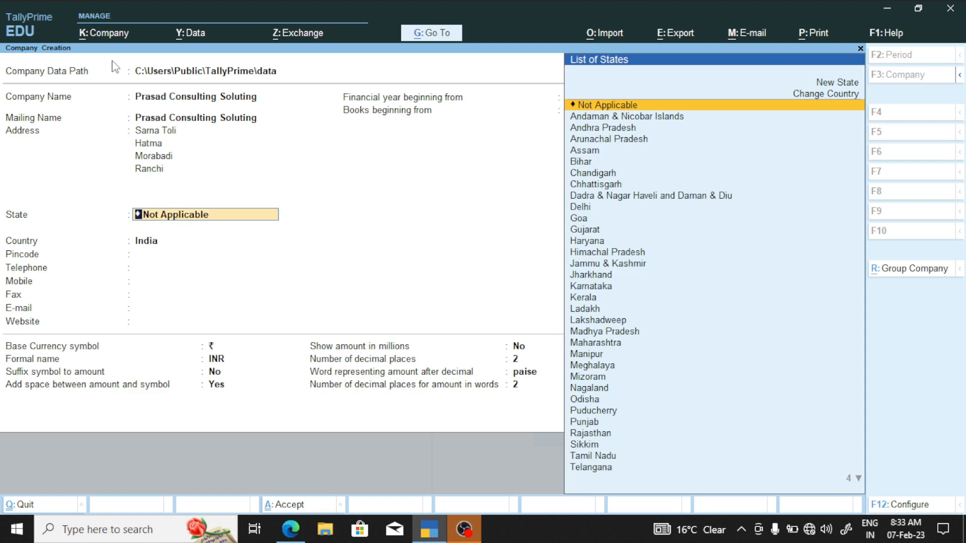
Set state to Jharkhand, pincode 834008, and enter the company's mobile number
type("J")
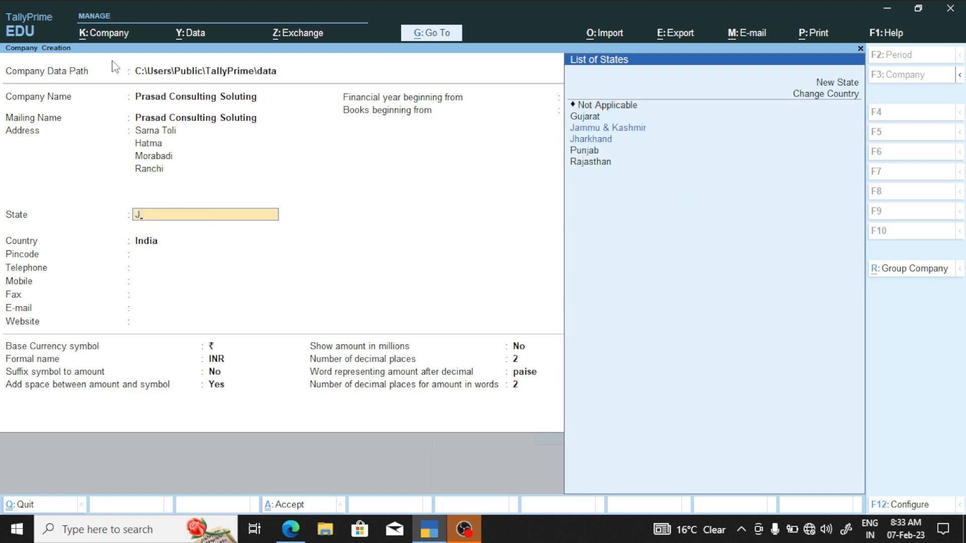
key("Down")
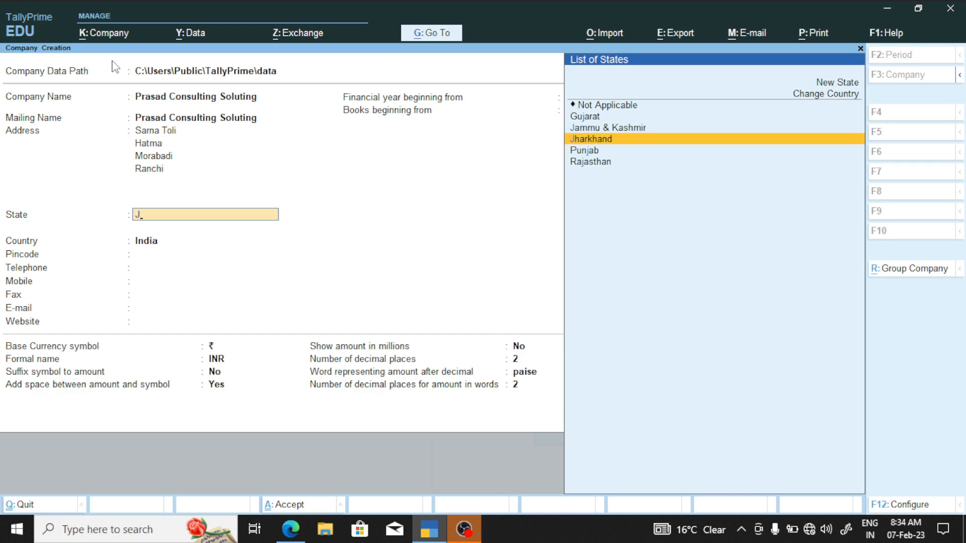
key("Return")
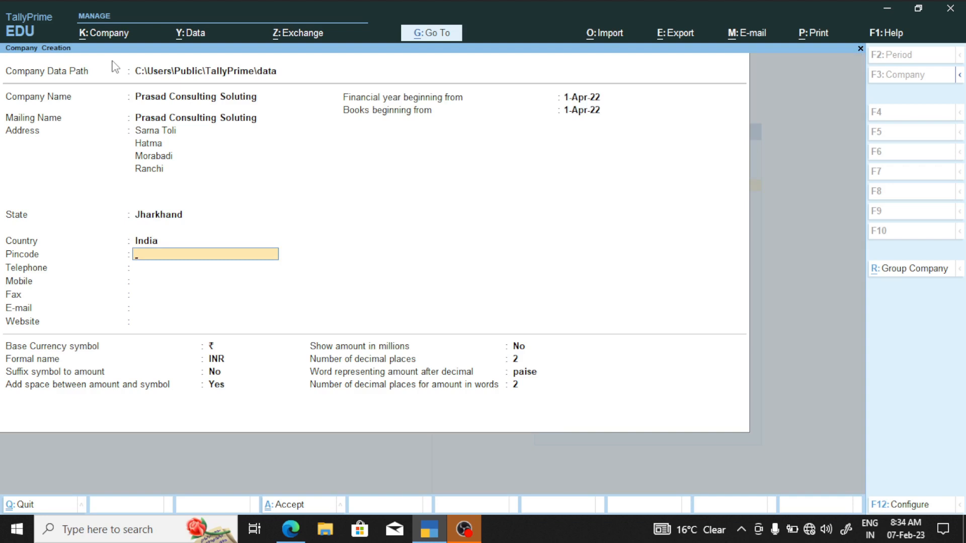
type("834008")
key("Return")
key("Return")
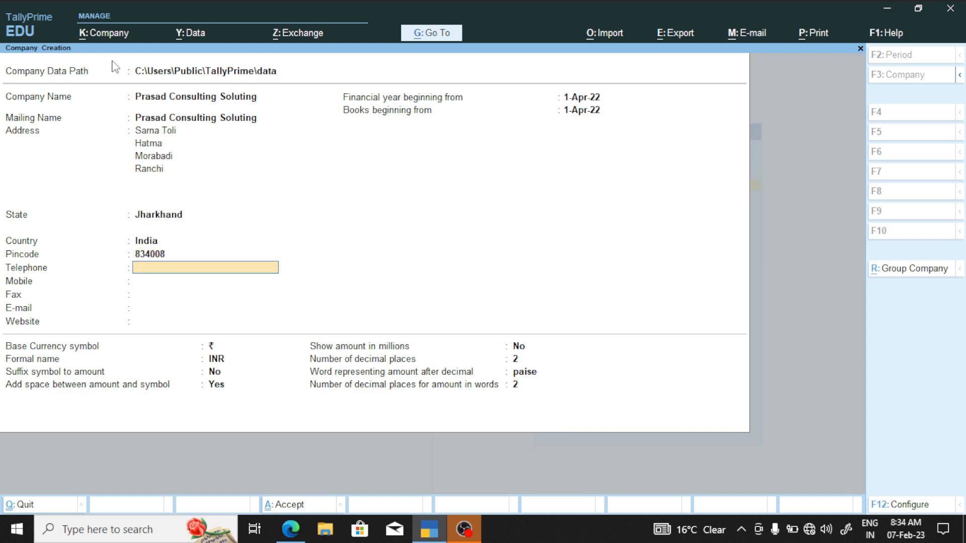
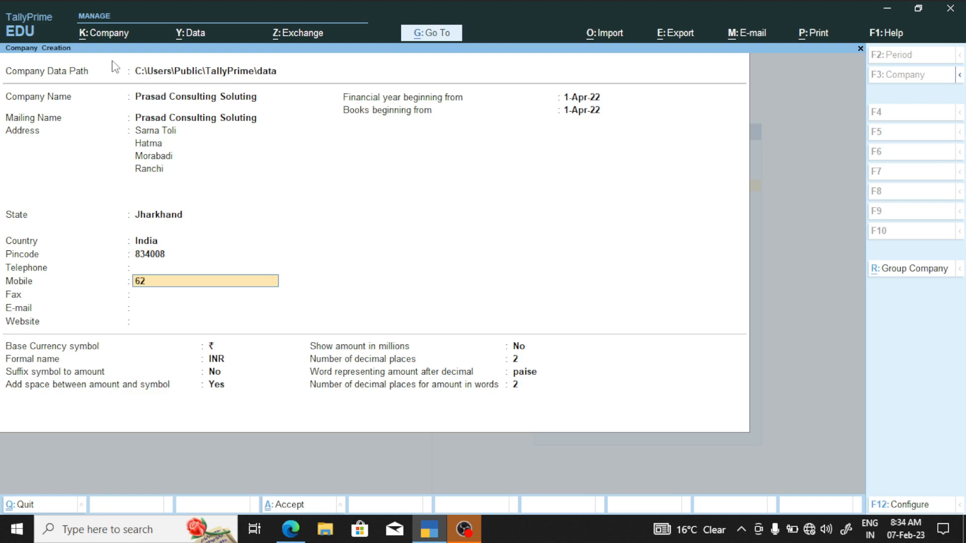
key("Return")
key("Return")
key("Return")
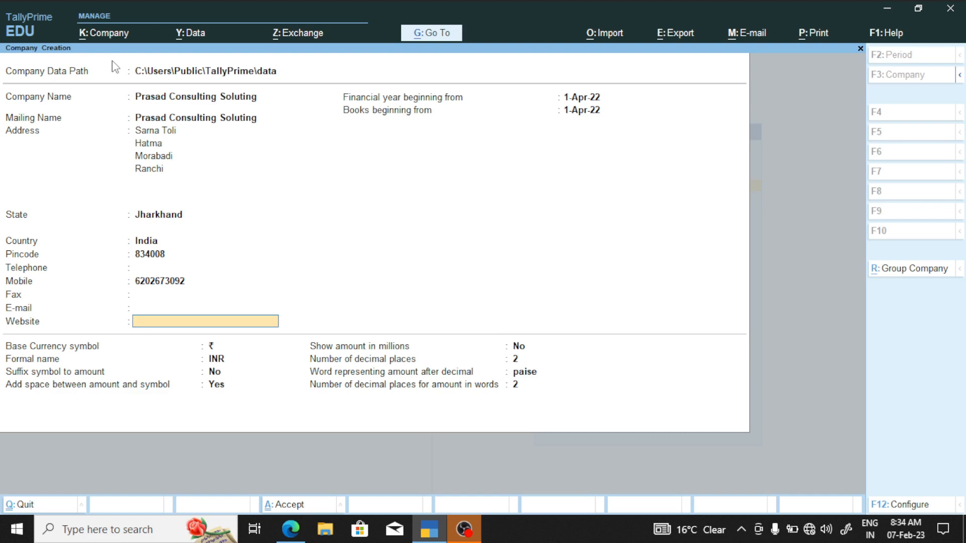
key("Return")
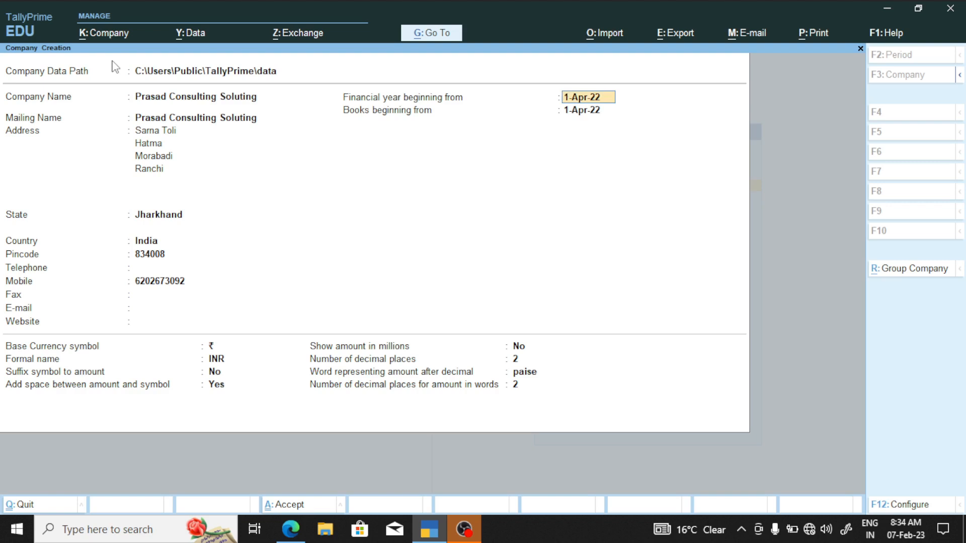
Set the financial year beginning to 1-Apr-21 and bring up the configuration options
key("Return")
key("Up")
type("1-4-2021")
key("Return")
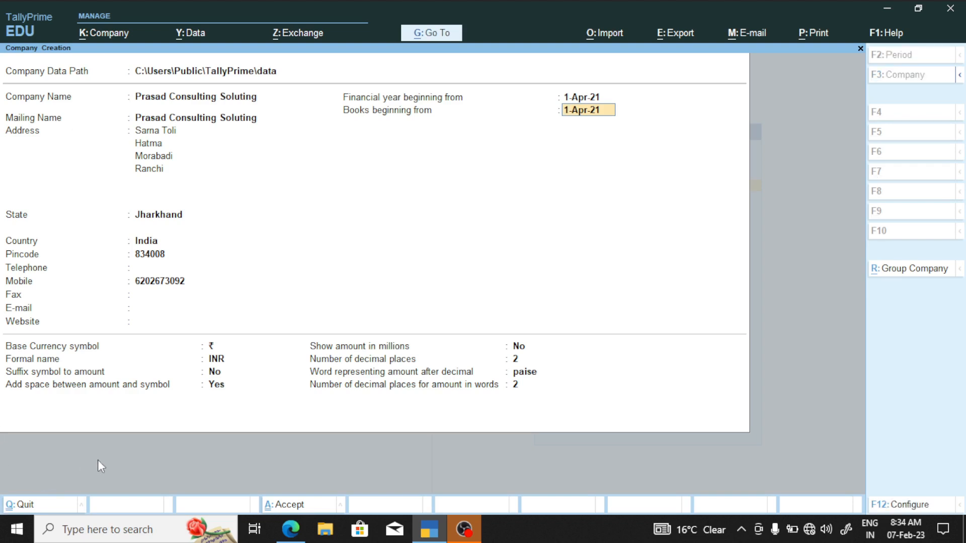
key("ctrl")
key("ctrl")
key("ctrl")
key("Return")
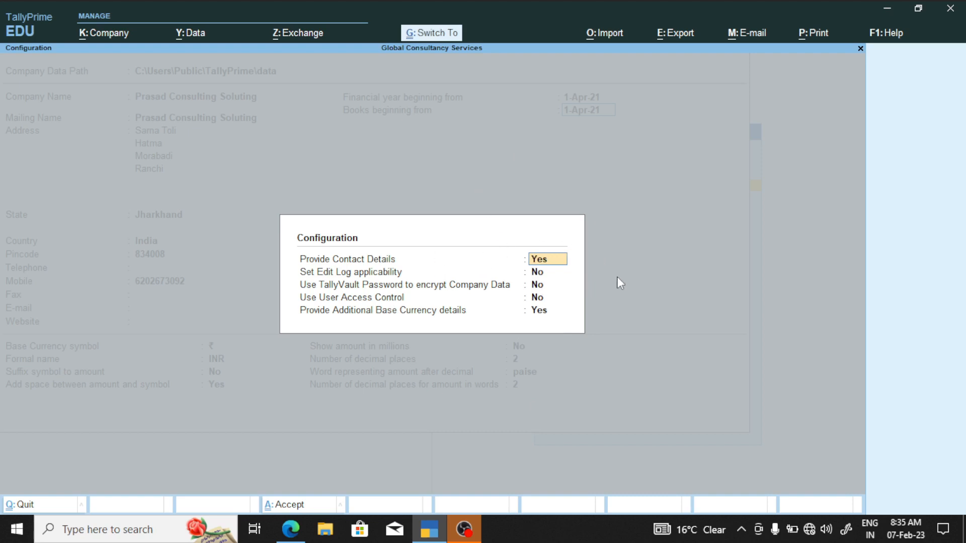
Close configuration unchanged and accept the form to create Prasad Consulting Soluting
key("ctrl+a")
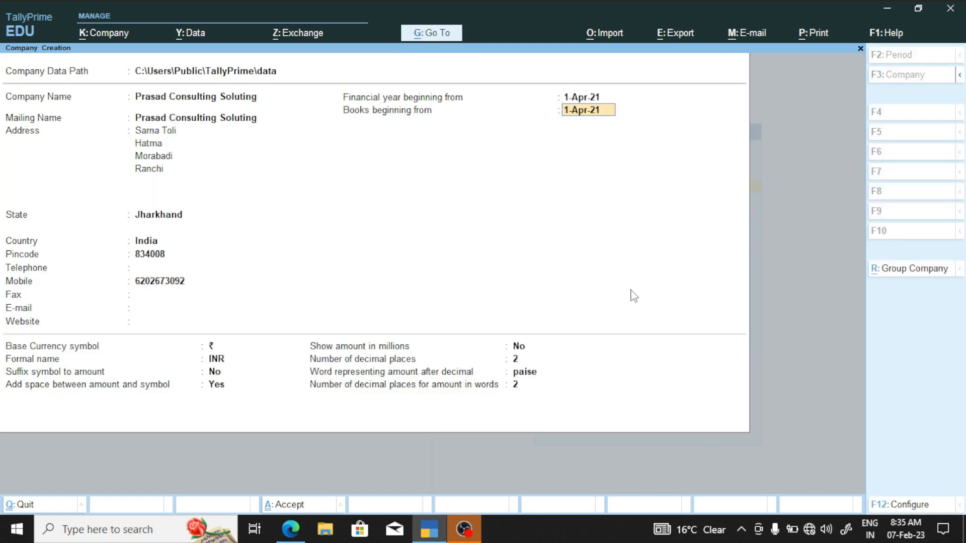
key("ctrl")
key("ctrl+a")
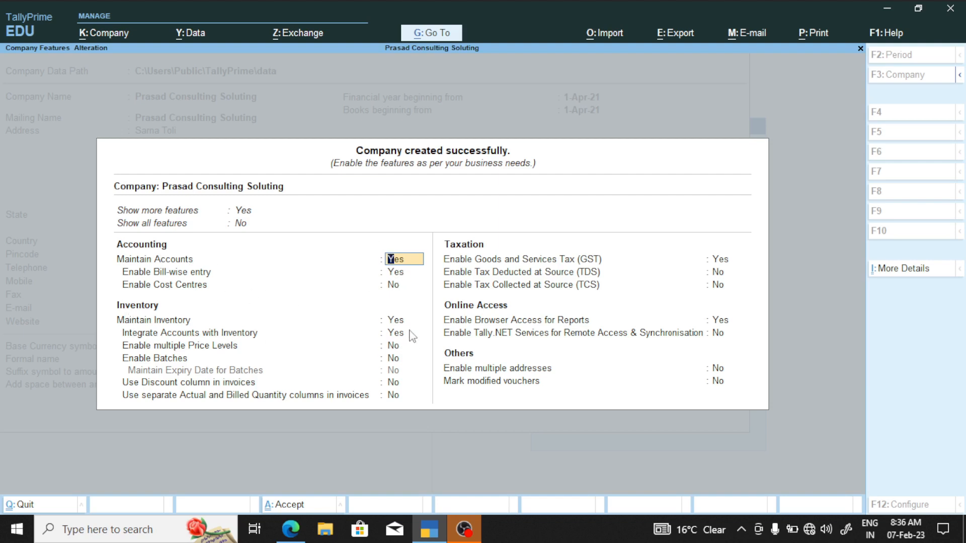
Set Maintain Inventory and Enable GST to No and accept the company features
left_click(396, 323)
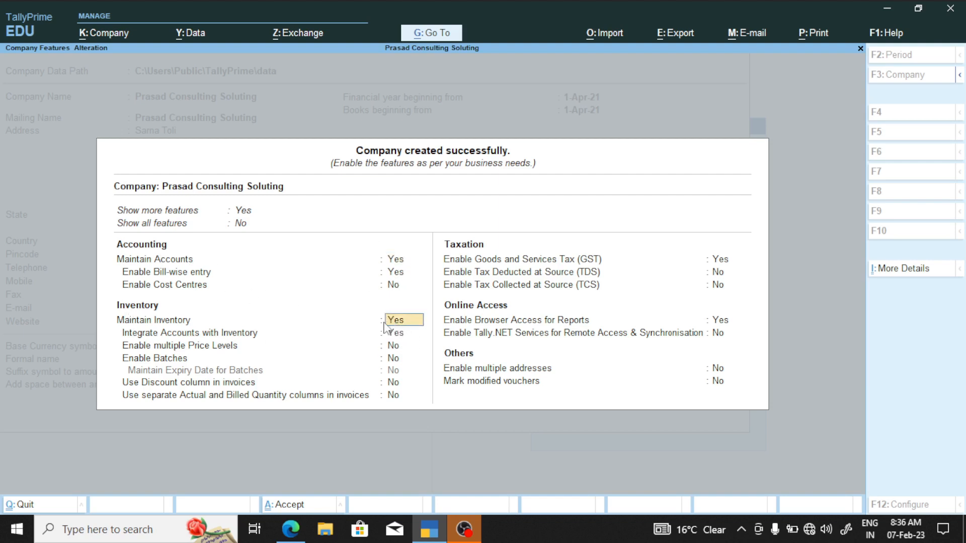
type("n")
key("Return")
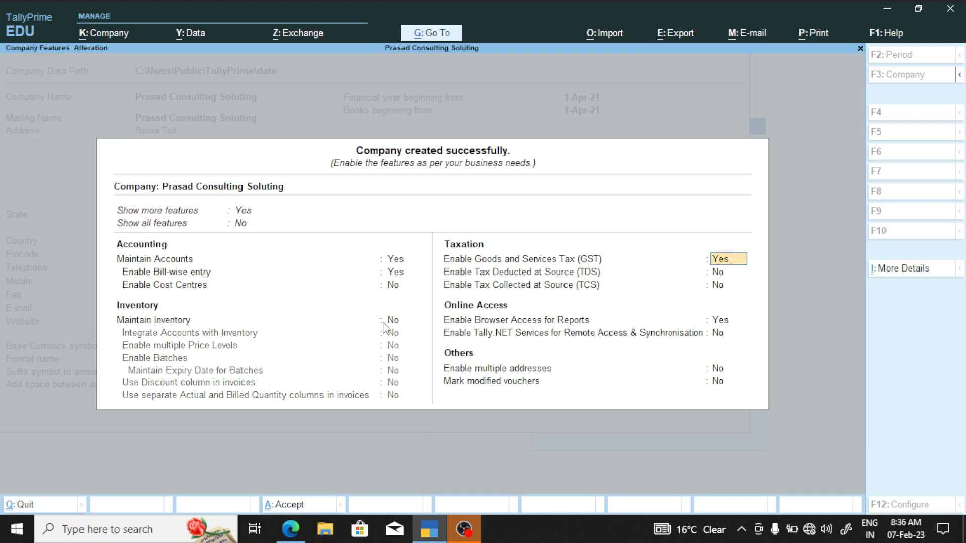
type("n")
key("Return")
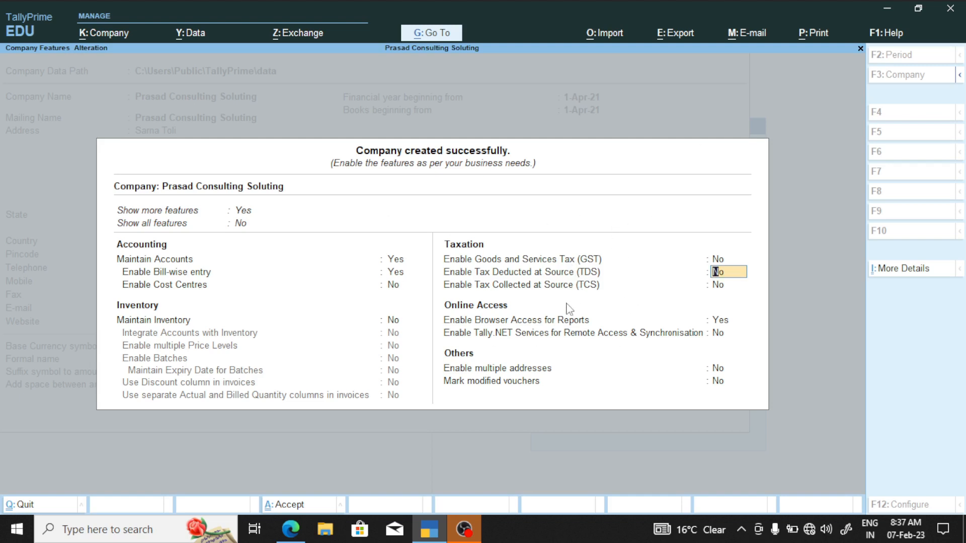
key("ctrl")
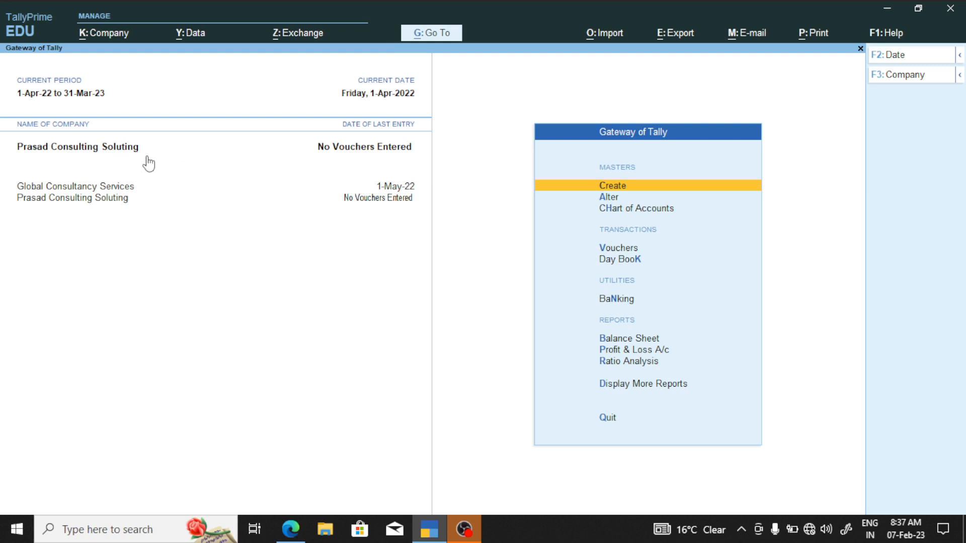
key("ctrl")
left_click(104, 151)
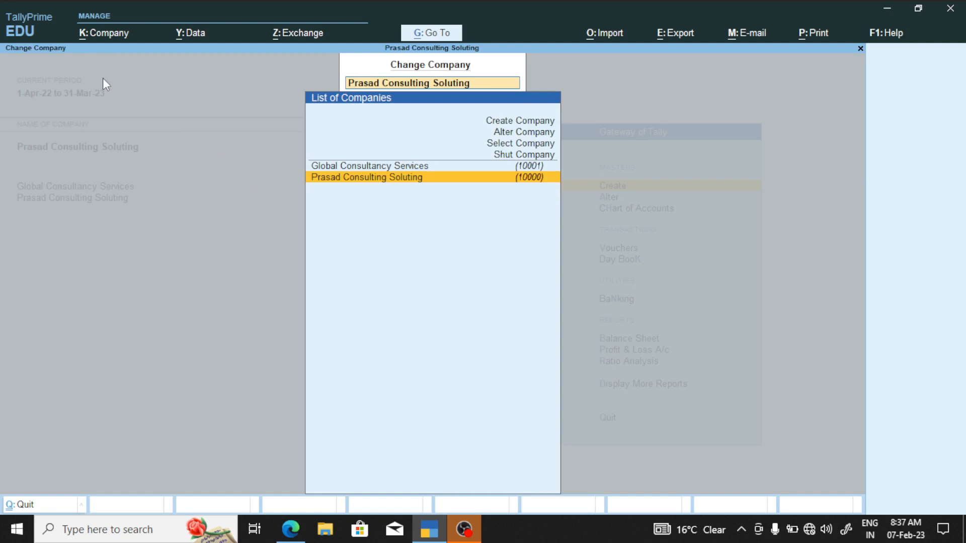
key("Escape")
key("Escape")
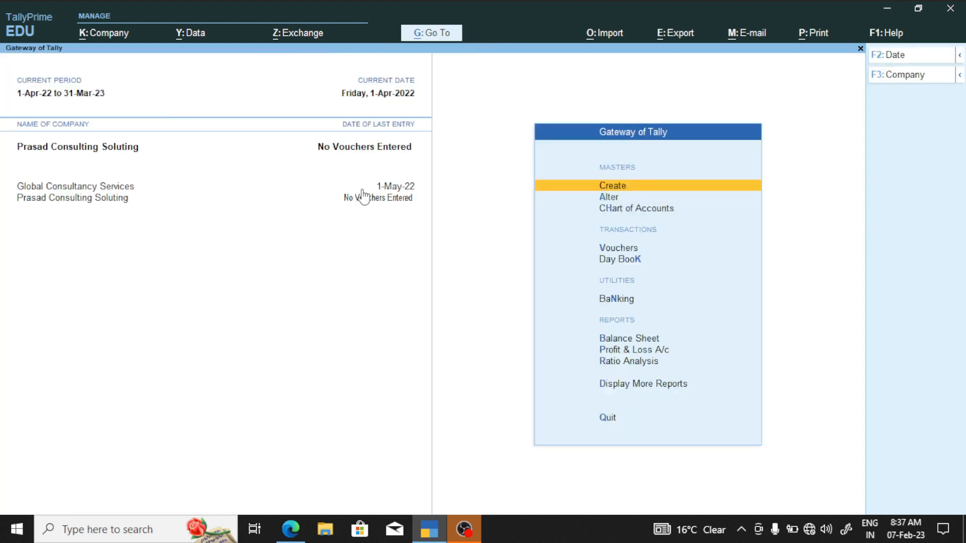